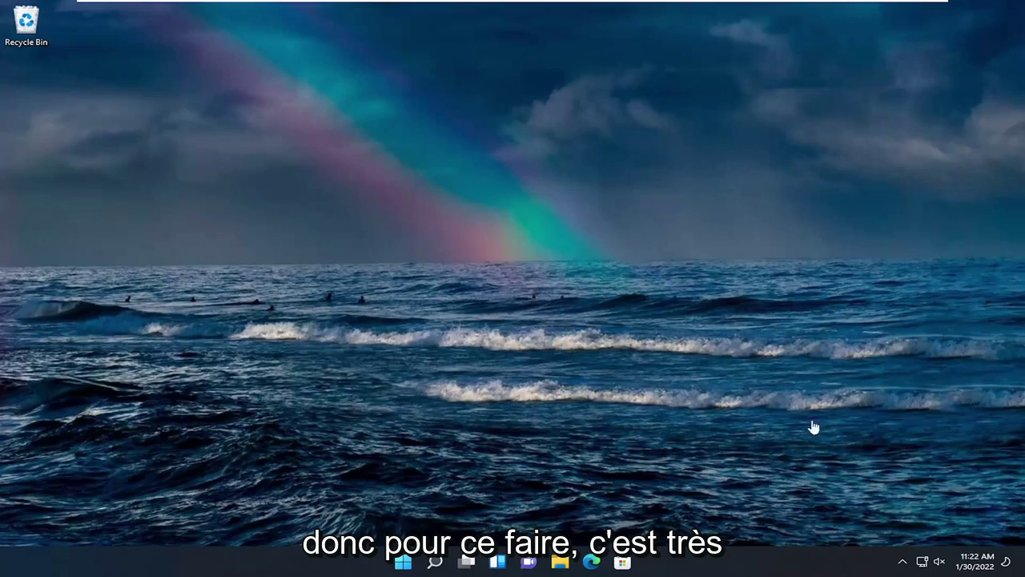
# Search Windows for "group poli" and open the Edit group policy result.
pyautogui.click(435, 564)
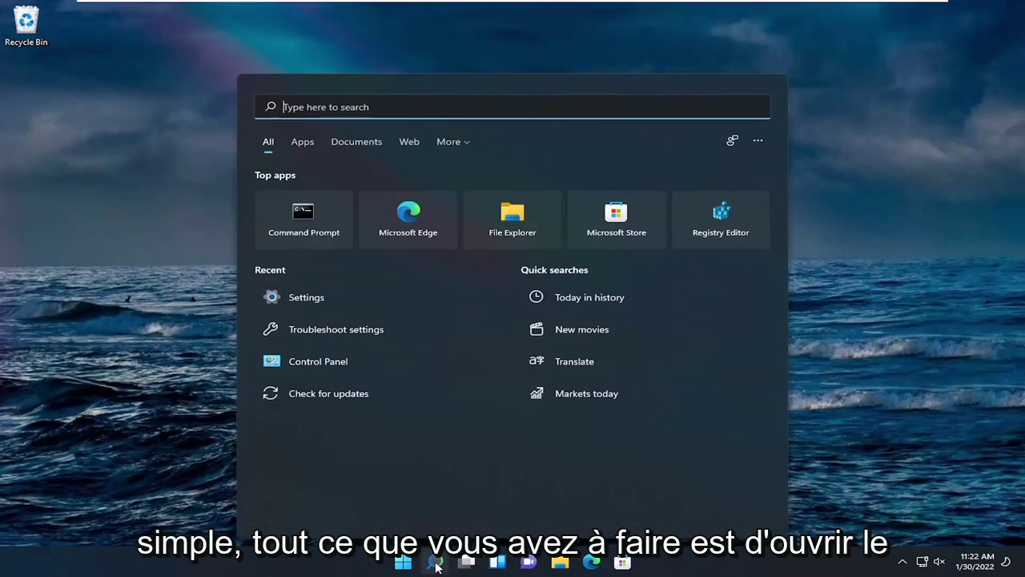
pyautogui.write('gr')
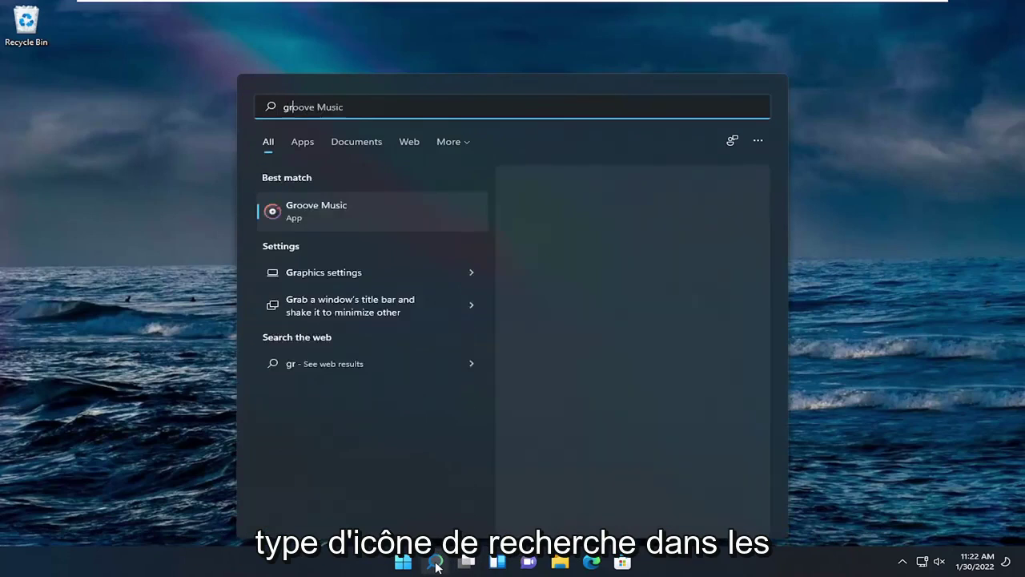
pyautogui.write('oup poli')
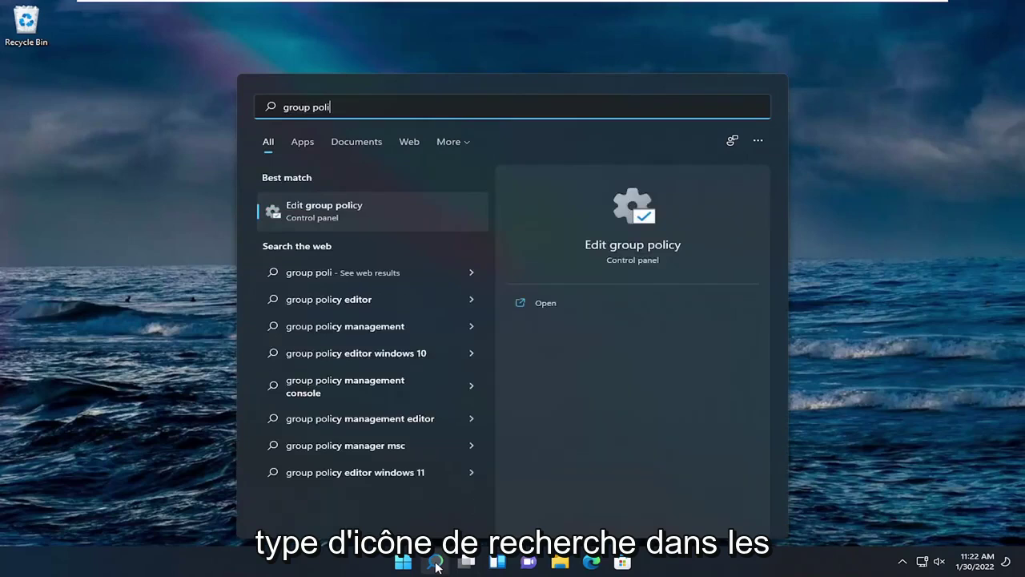
pyautogui.click(343, 213)
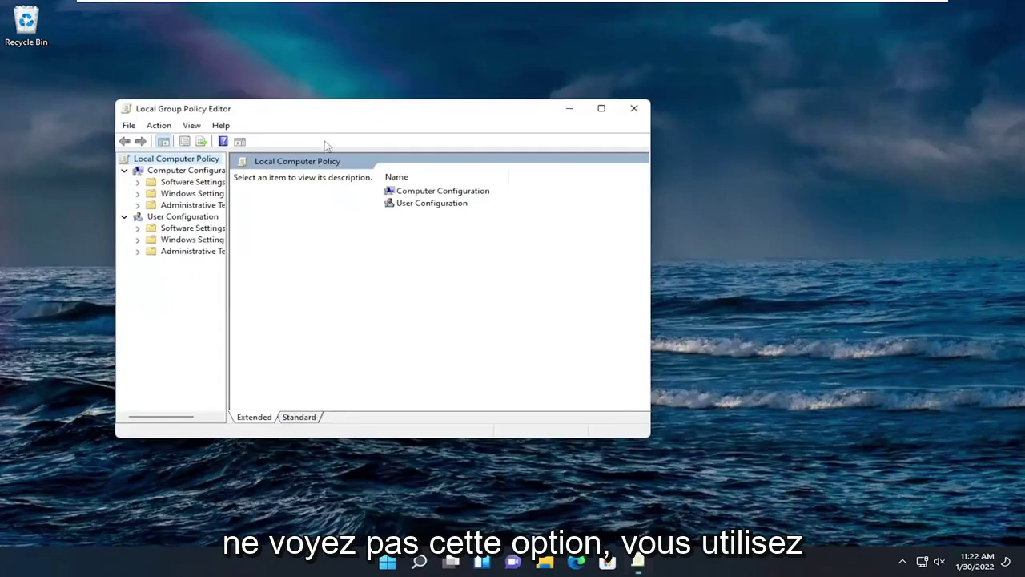
# Reposition and enlarge the Local Group Policy Editor window, and widen the policy tree so the folder names fit.
pyautogui.moveTo(323, 115); pyautogui.dragTo(423, 62)
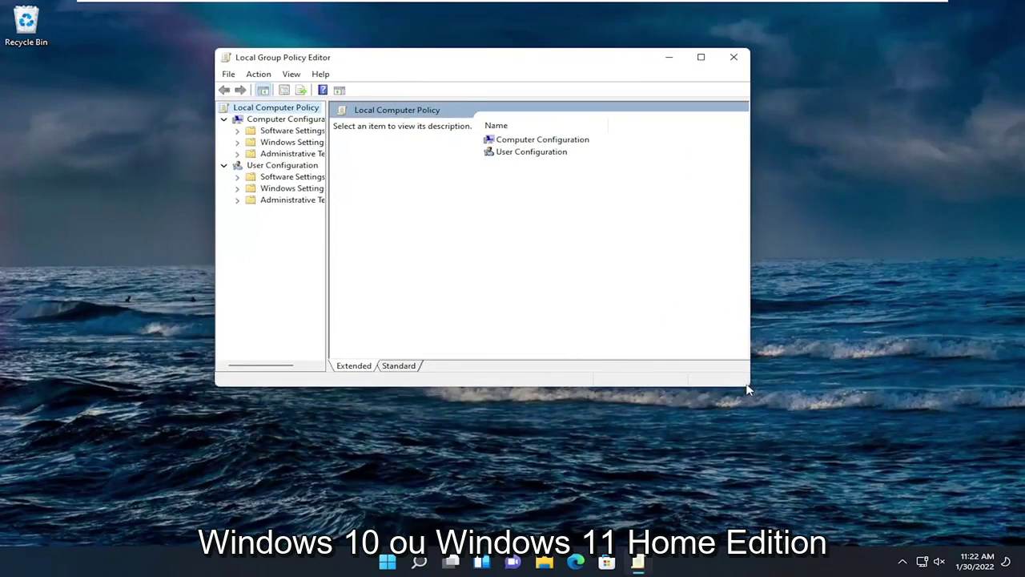
pyautogui.moveTo(747, 389); pyautogui.dragTo(833, 502)
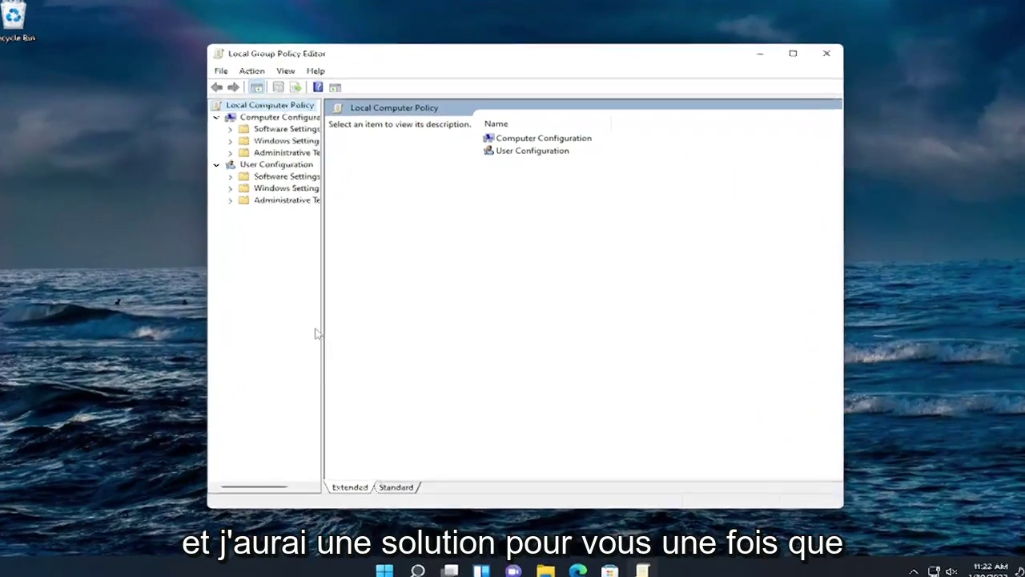
pyautogui.moveTo(323, 333); pyautogui.dragTo(397, 336)
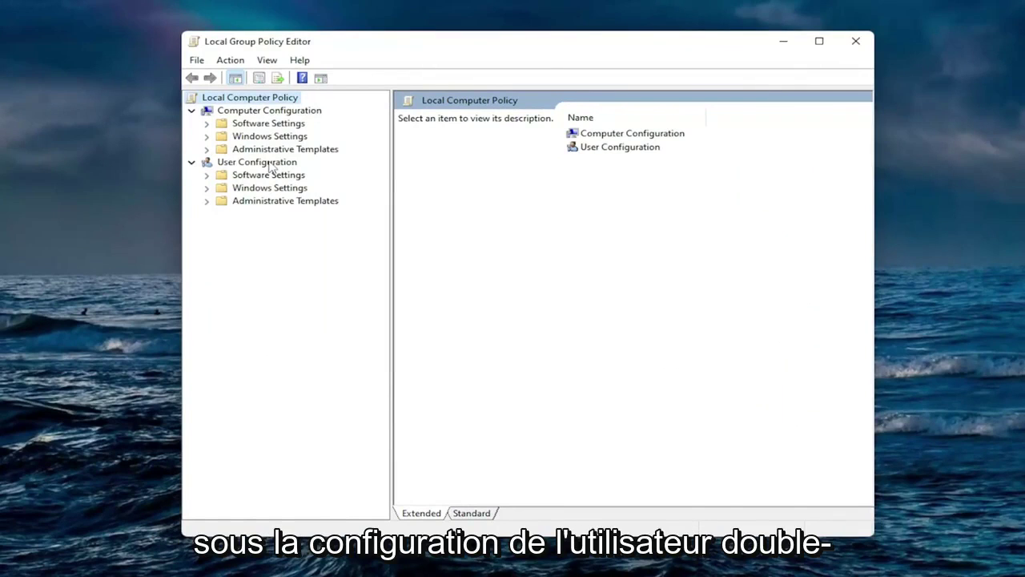
# Select the "Remove Clock from the system notification area" policy in User Configuration > Administrative Templates > Start Menu and Taskbar.
pyautogui.doubleClick(280, 202)
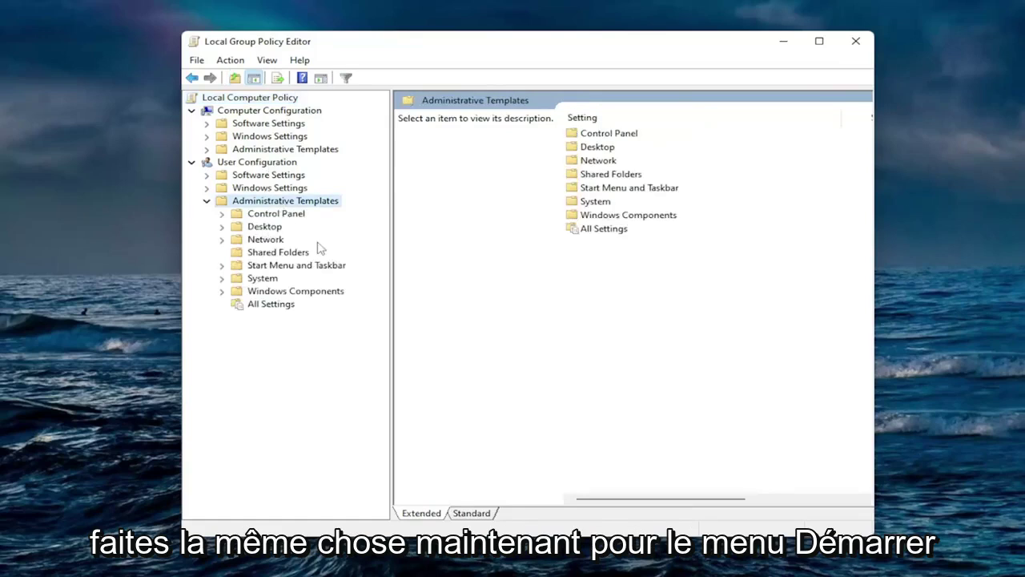
pyautogui.click(282, 268)
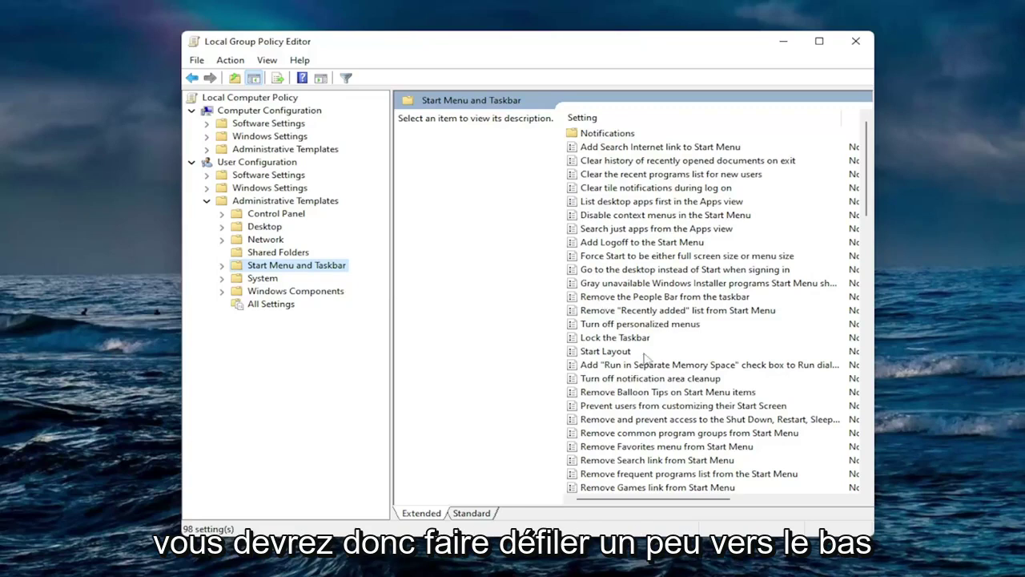
pyautogui.scroll(-5, 645, 357)
pyautogui.scroll(-4, 645, 356)
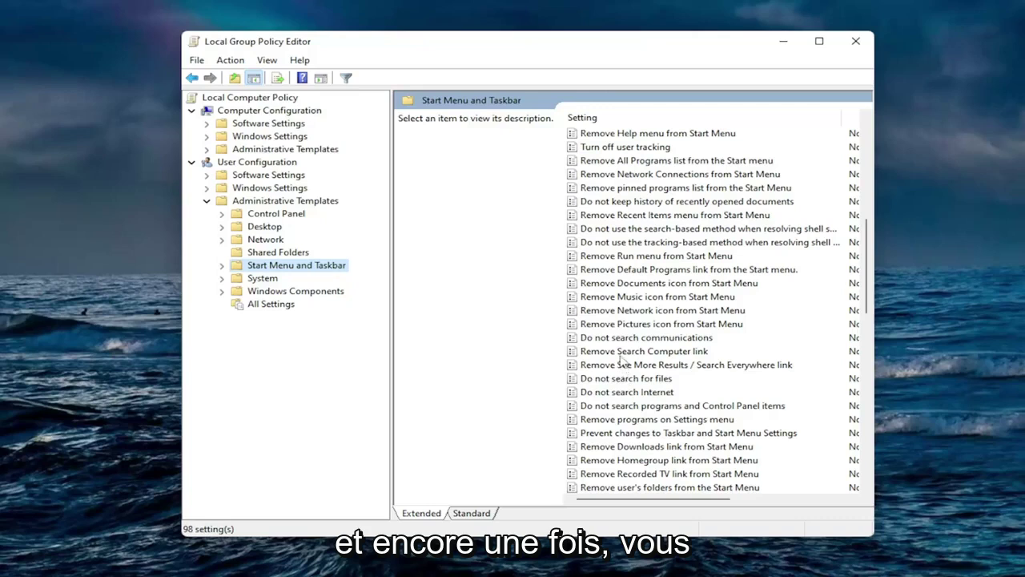
pyautogui.scroll(-1, 623, 362)
pyautogui.scroll(-1, 623, 361)
pyautogui.click(629, 443)
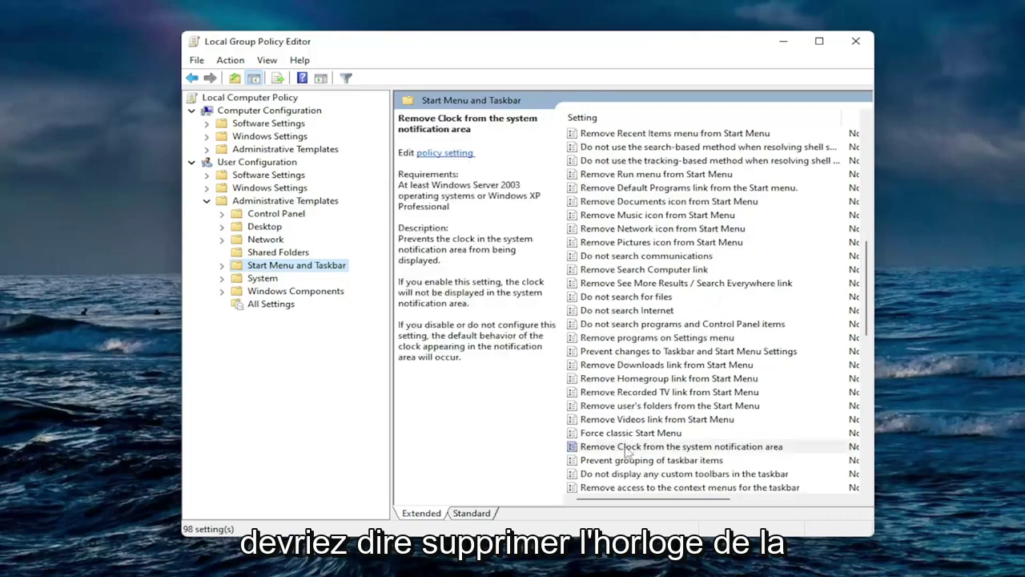
pyautogui.scroll(-2, 641, 405)
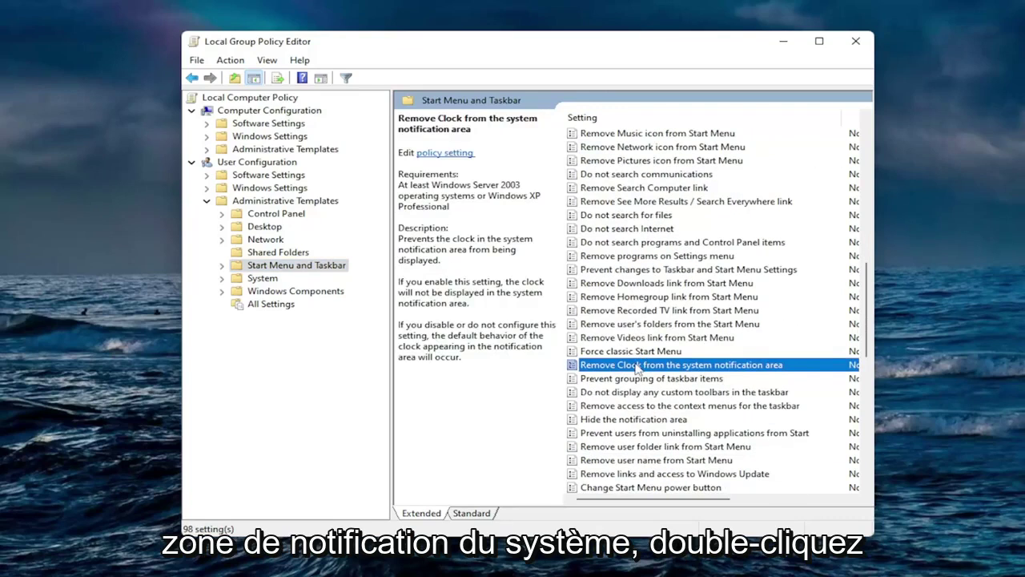
# Set the "Remove Clock from the system notification area" policy to Enabled and apply it.
pyautogui.doubleClick(637, 365)
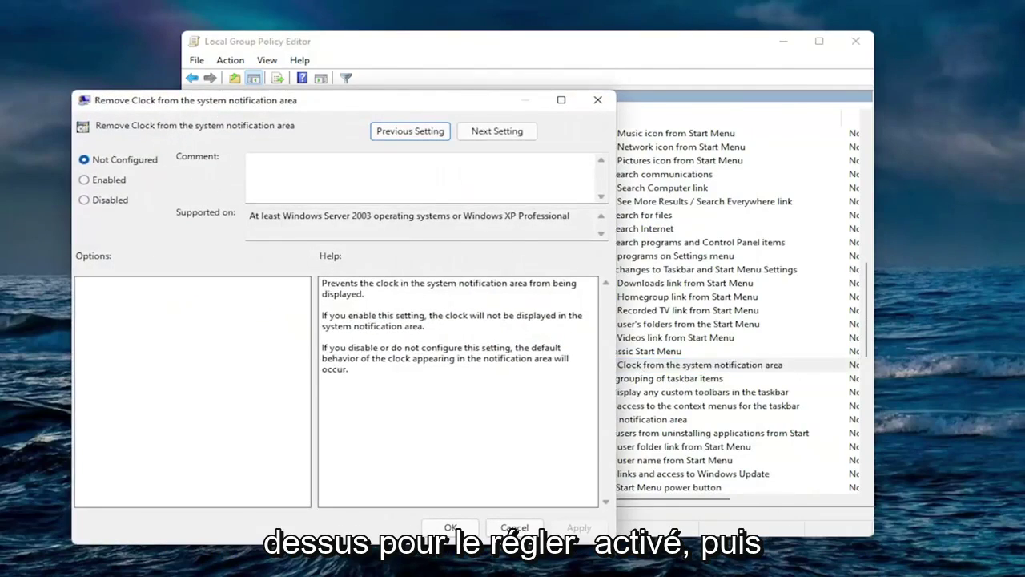
pyautogui.click(212, 142)
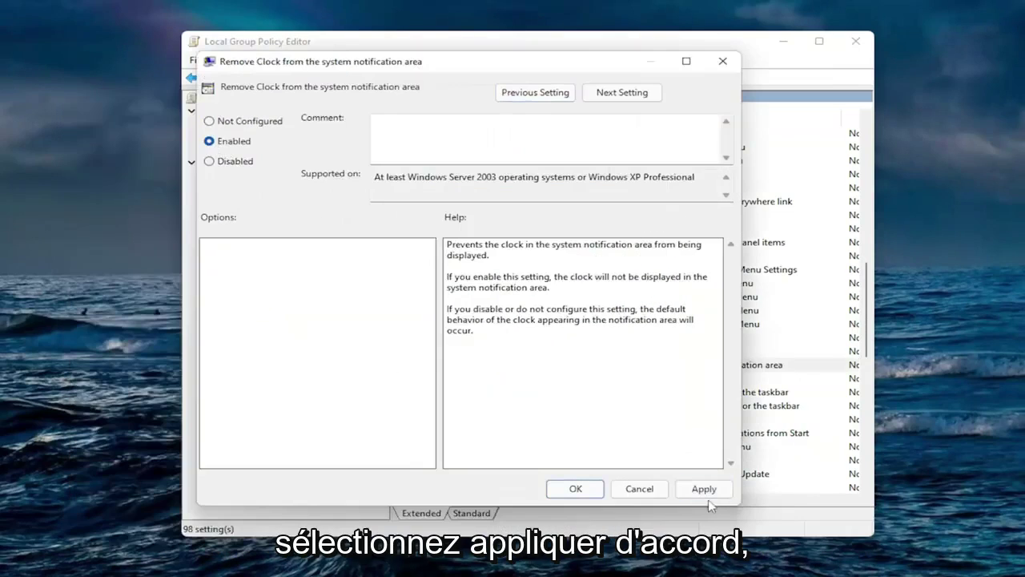
pyautogui.click(700, 487)
pyautogui.click(576, 487)
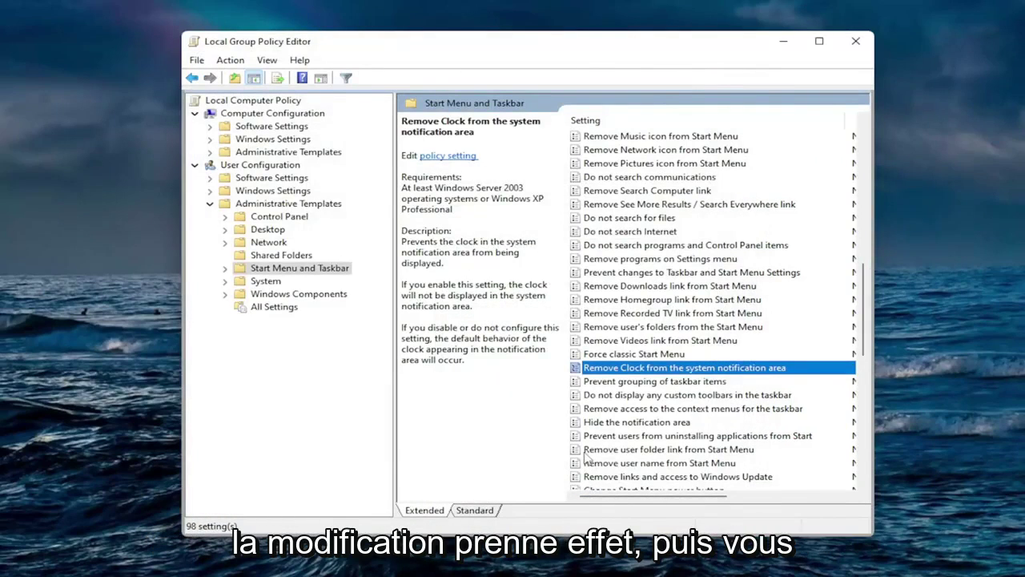
# Set the "Remove Clock from the system notification area" policy back to Not Configured and close the Local Group Policy Editor.
pyautogui.doubleClick(619, 369)
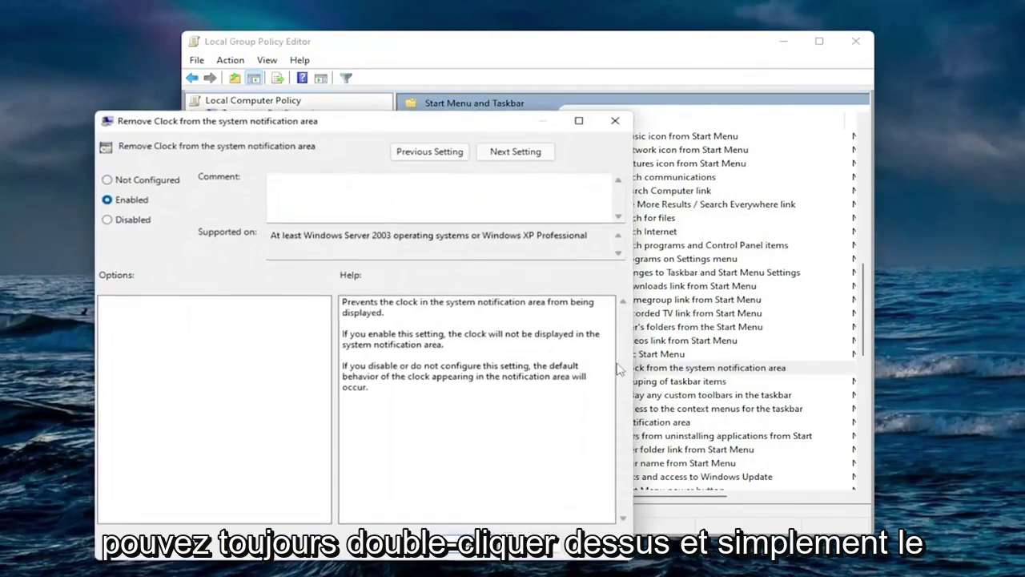
pyautogui.click(141, 185)
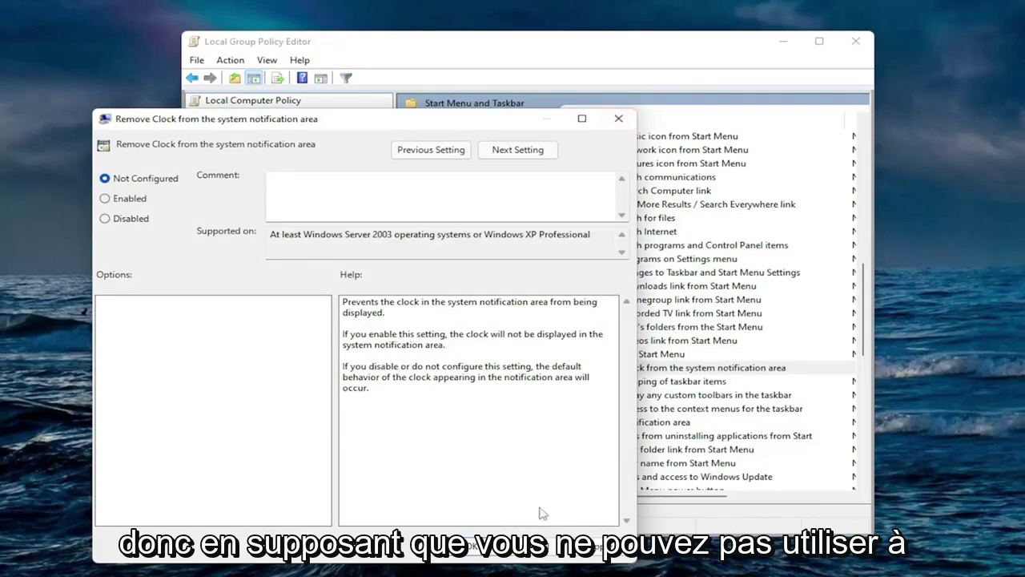
pyautogui.click(474, 546)
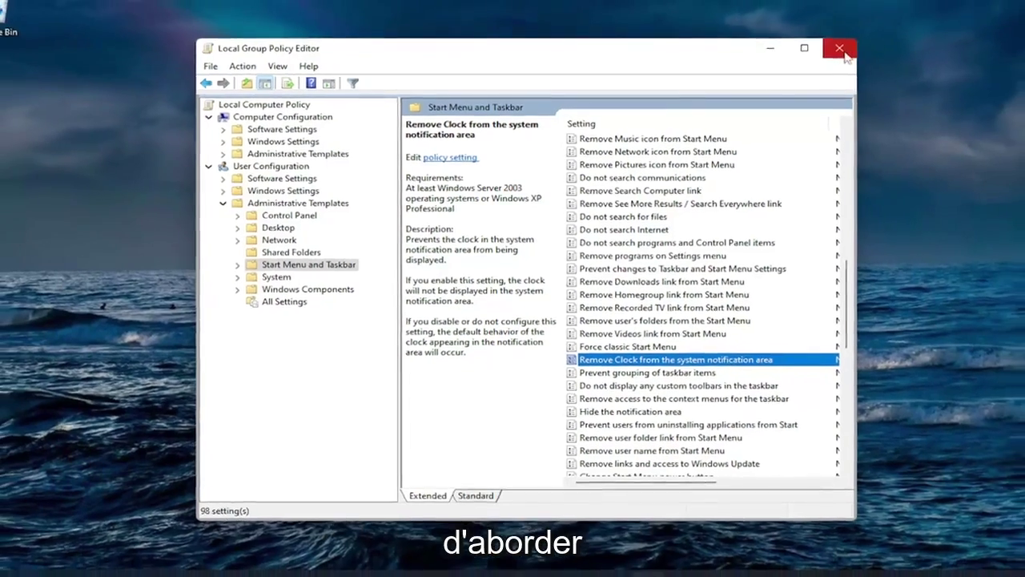
pyautogui.click(845, 50)
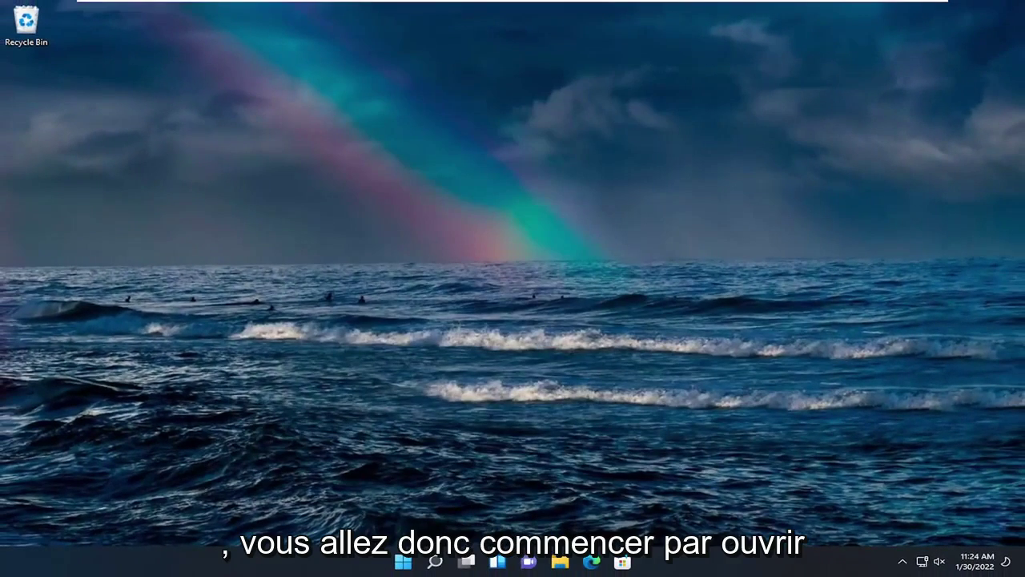
# Search for "regedit", run Registry Editor as administrator and allow it to make changes to the device.
pyautogui.click(436, 563)
pyautogui.write('reg')
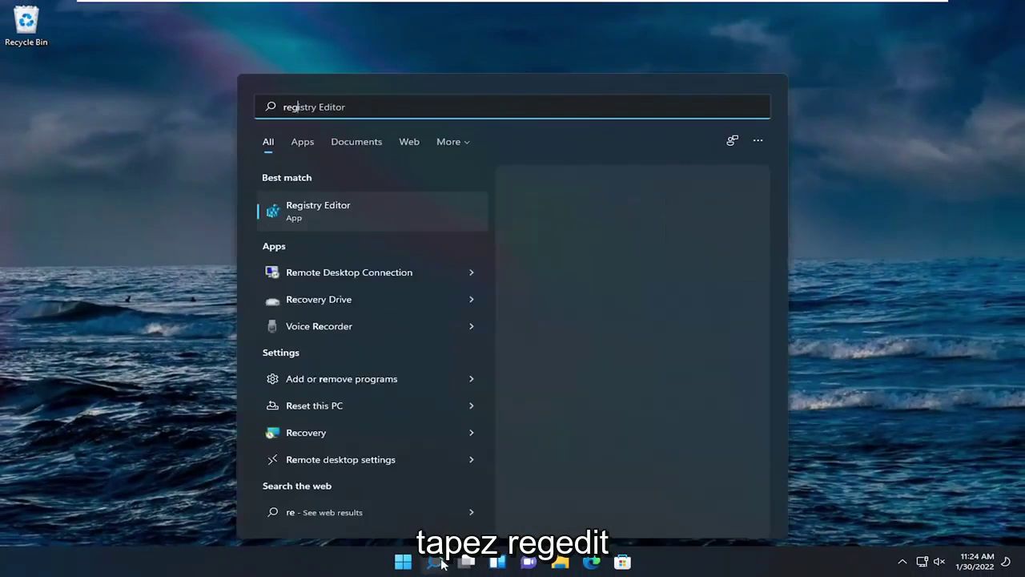
pyautogui.write('edit')
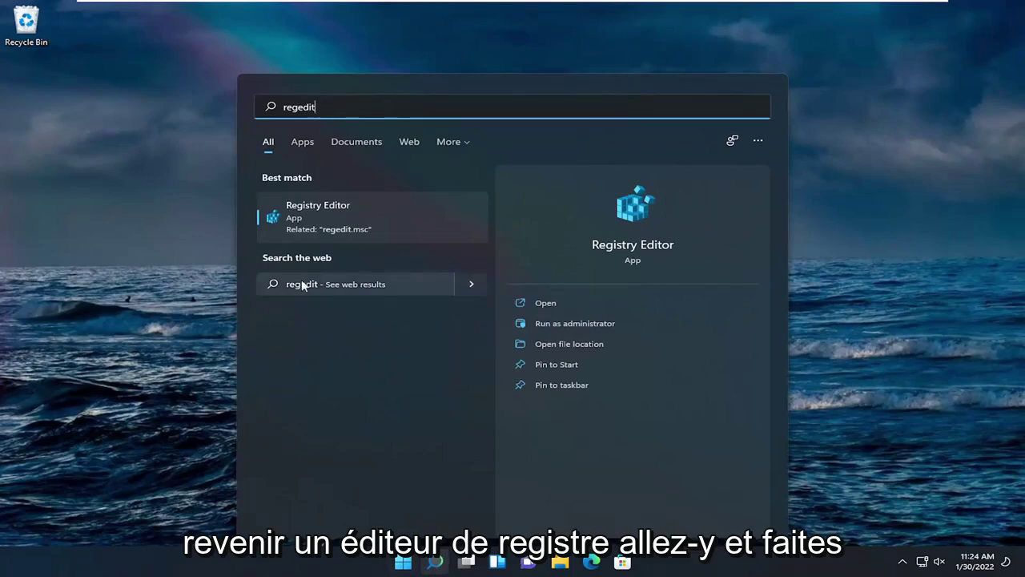
pyautogui.rightClick(313, 211)
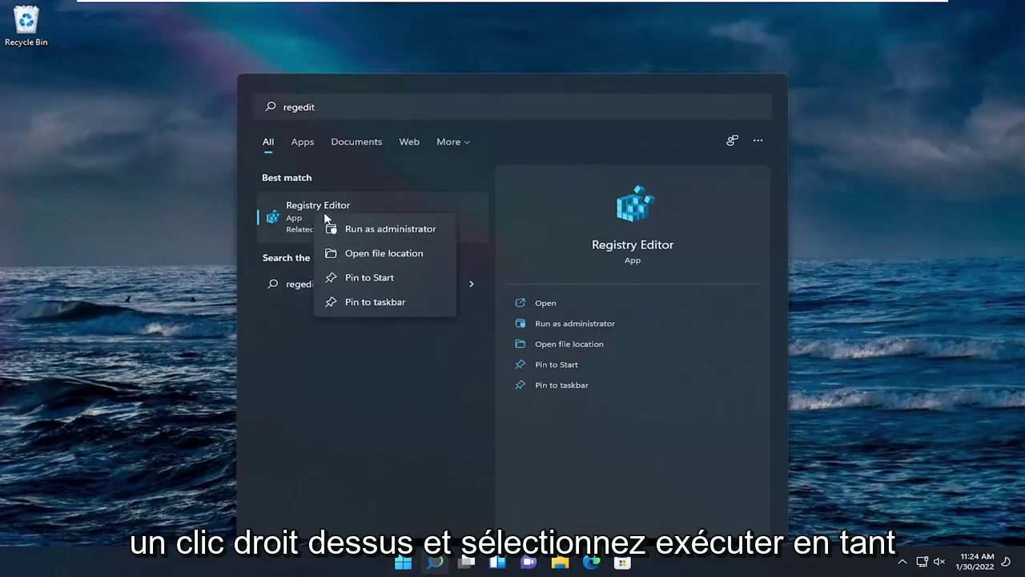
pyautogui.click(368, 230)
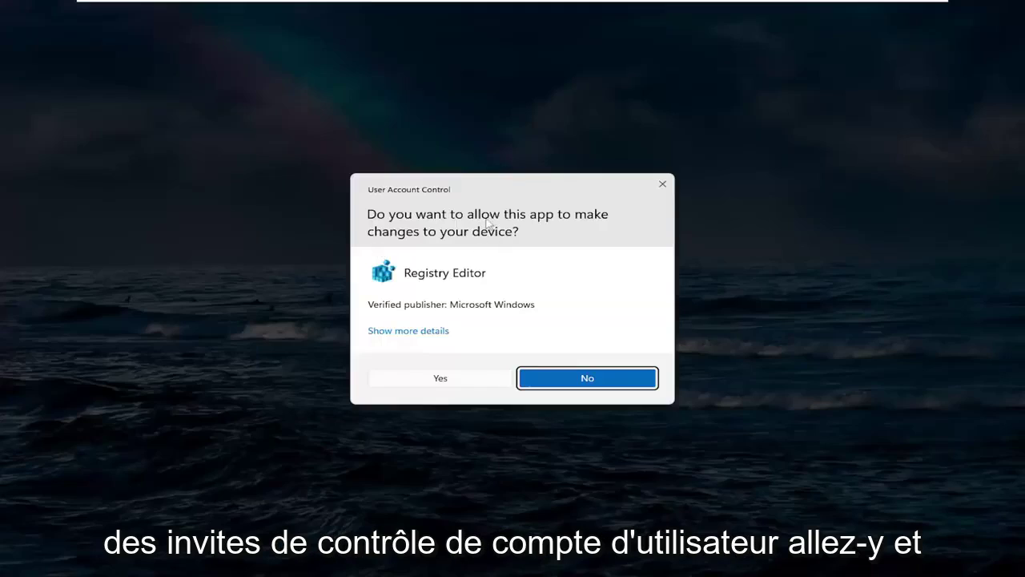
pyautogui.click(440, 382)
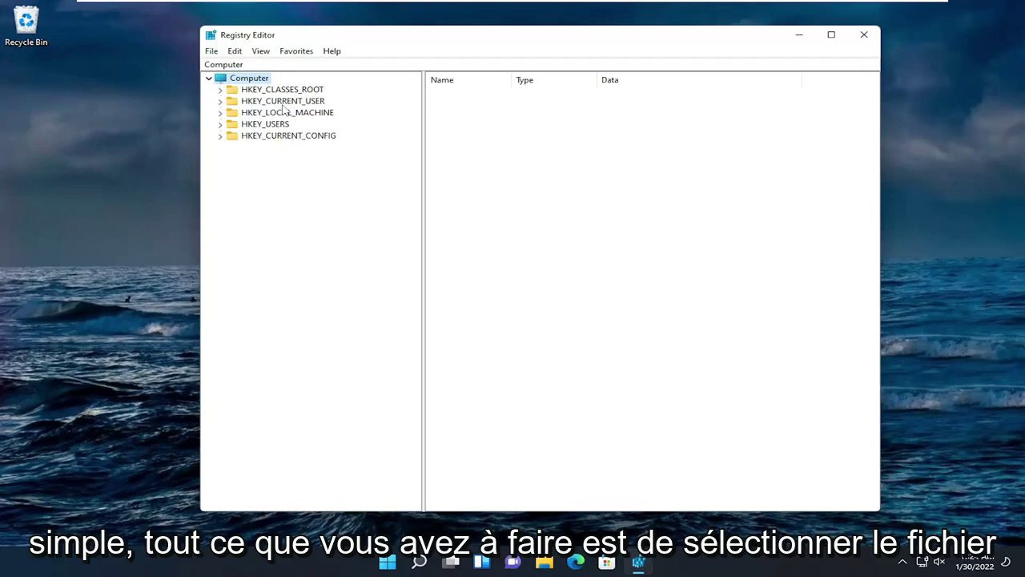
pyautogui.click(214, 52)
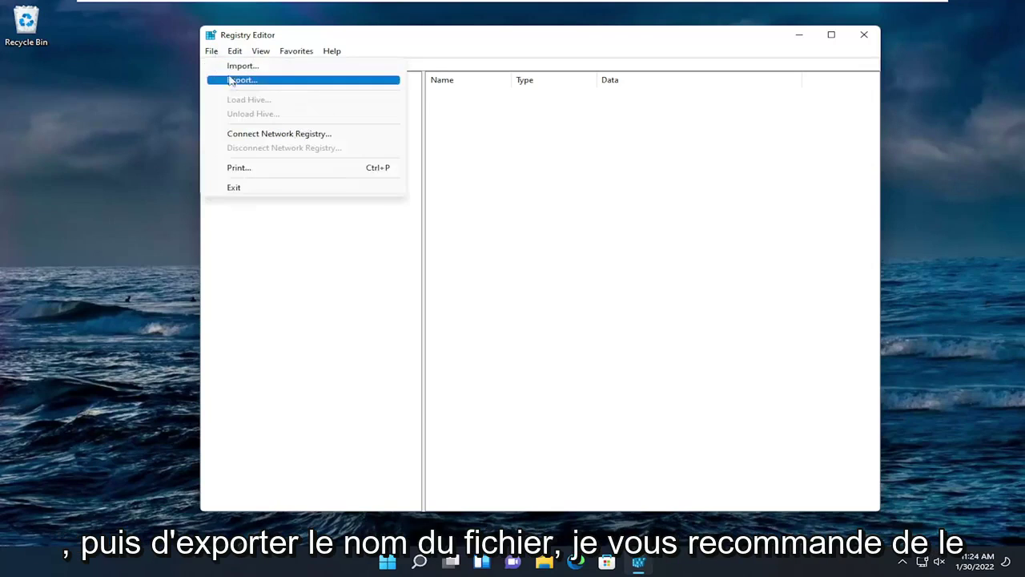
pyautogui.click(233, 80)
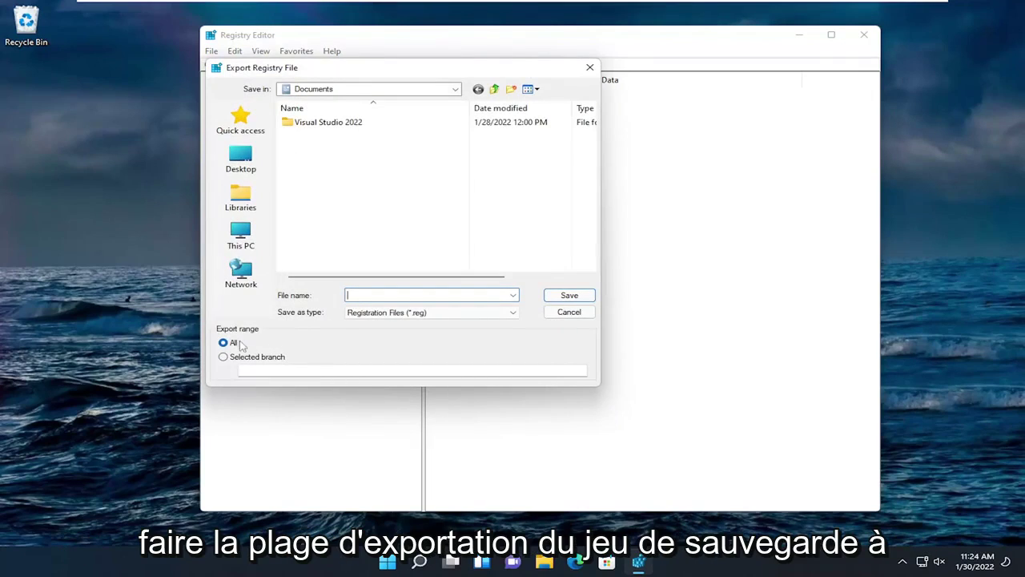
pyautogui.click(568, 313)
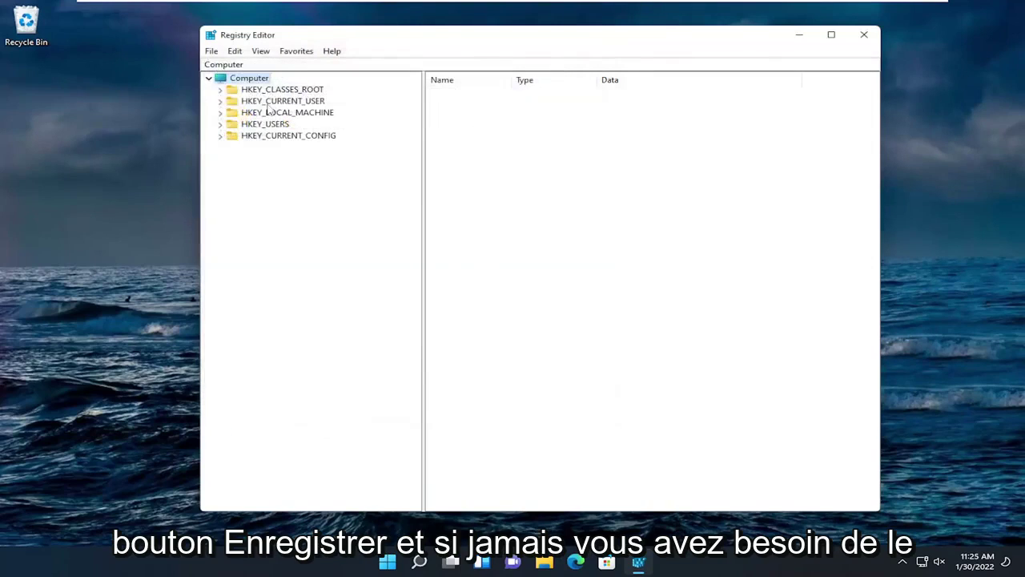
pyautogui.click(211, 51)
pyautogui.click(222, 67)
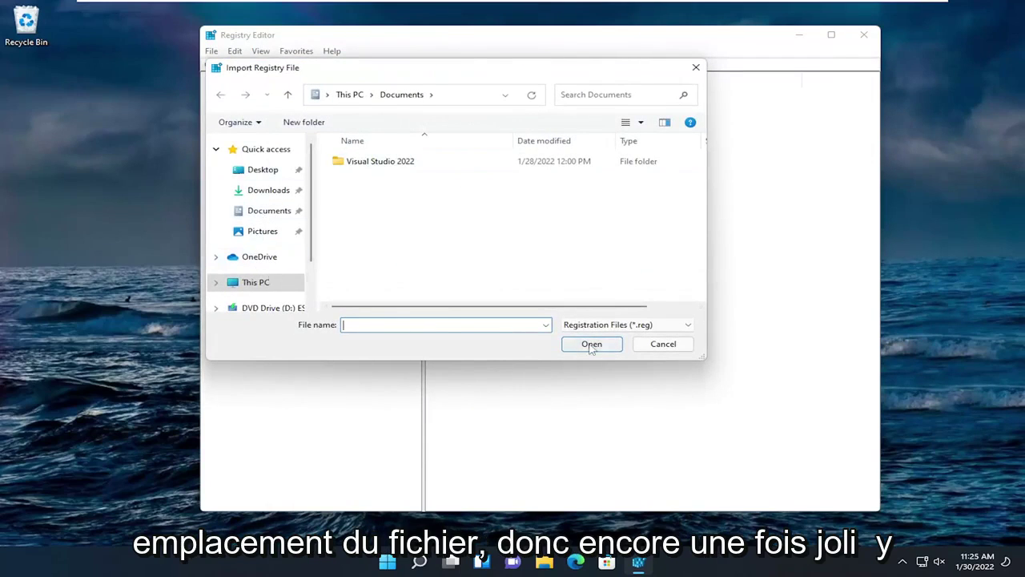
pyautogui.click(655, 346)
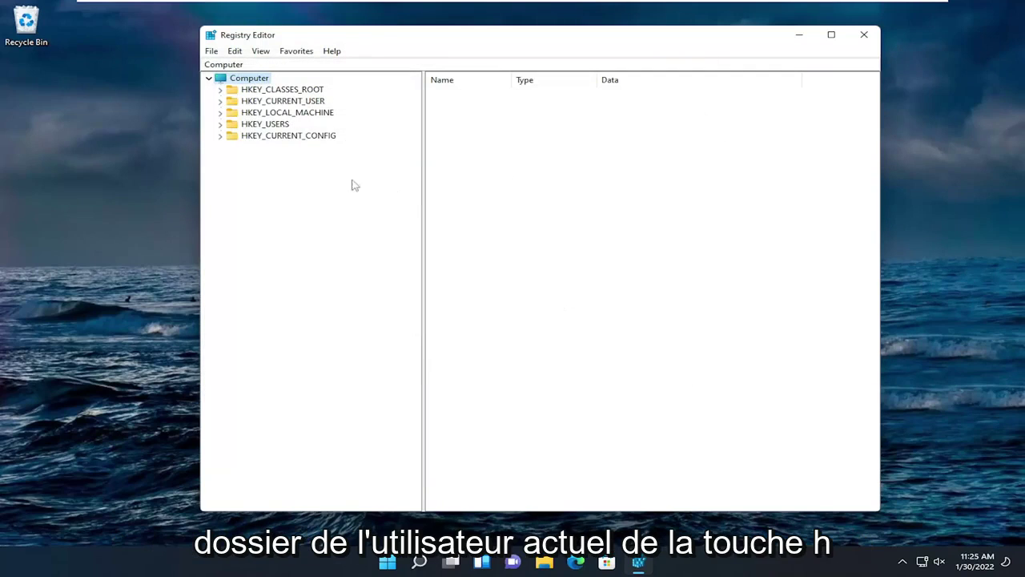
# Open the registry key HKEY_CURRENT_USER\Software\Microsoft\Windows\CurrentVersion\Policies\Explorer.
pyautogui.doubleClick(304, 103)
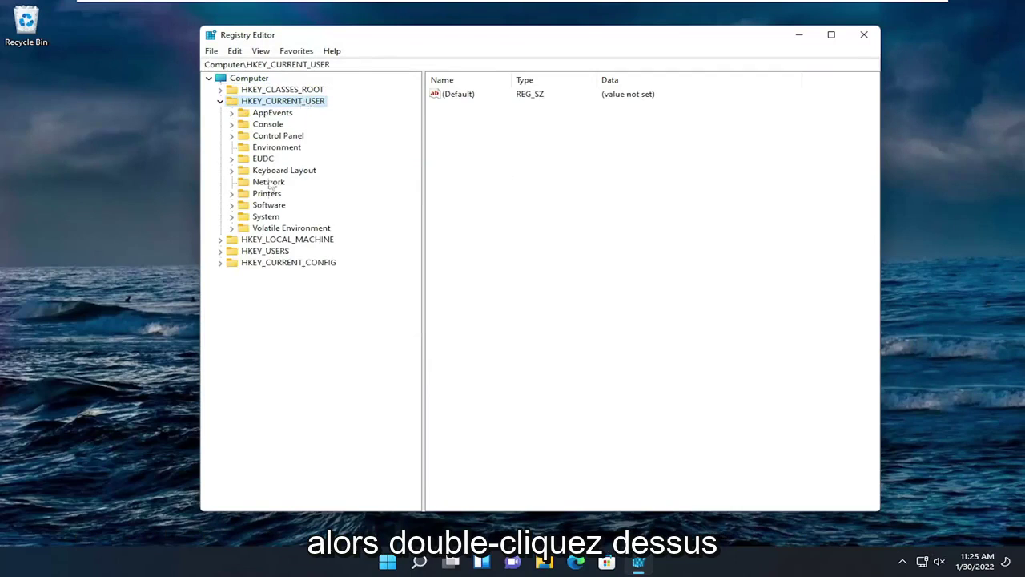
pyautogui.doubleClick(269, 206)
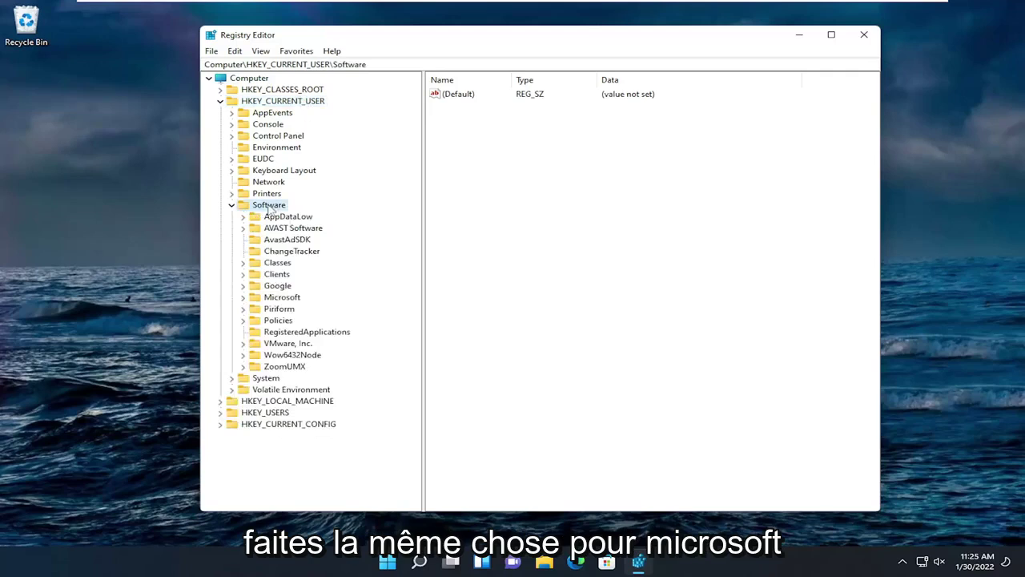
pyautogui.doubleClick(275, 299)
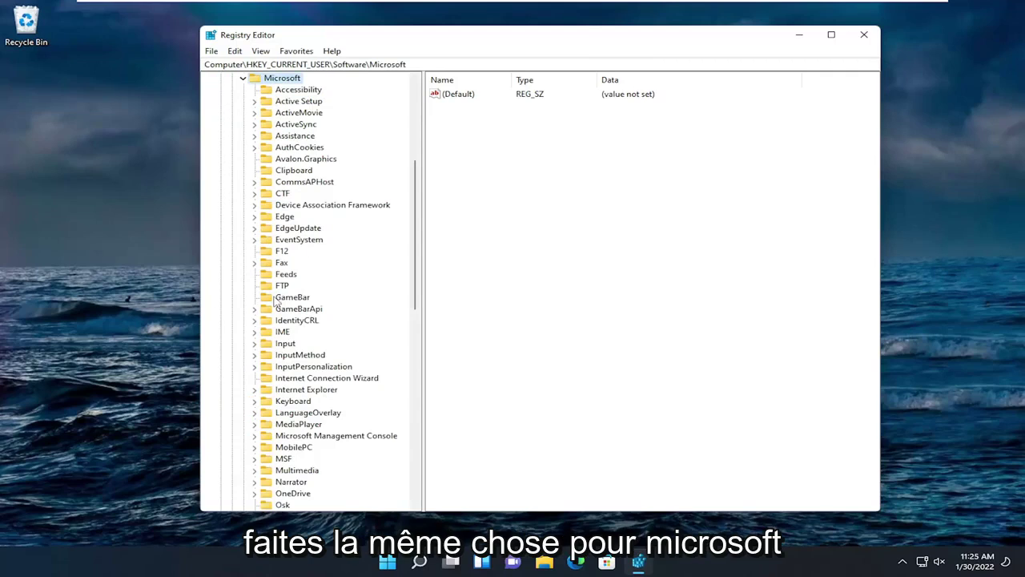
pyautogui.scroll(-9, 277, 298)
pyautogui.scroll(-5, 278, 298)
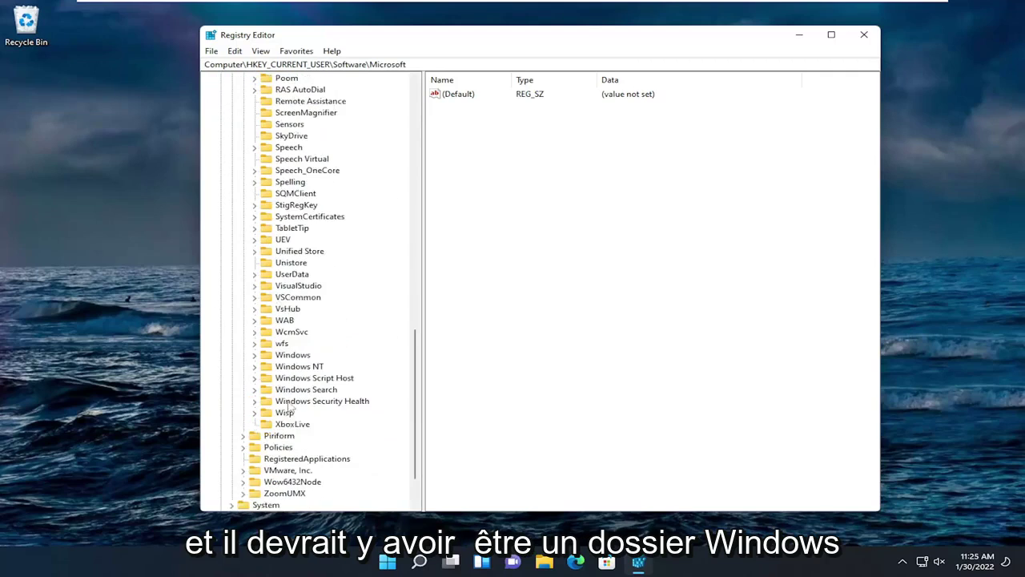
pyautogui.doubleClick(290, 355)
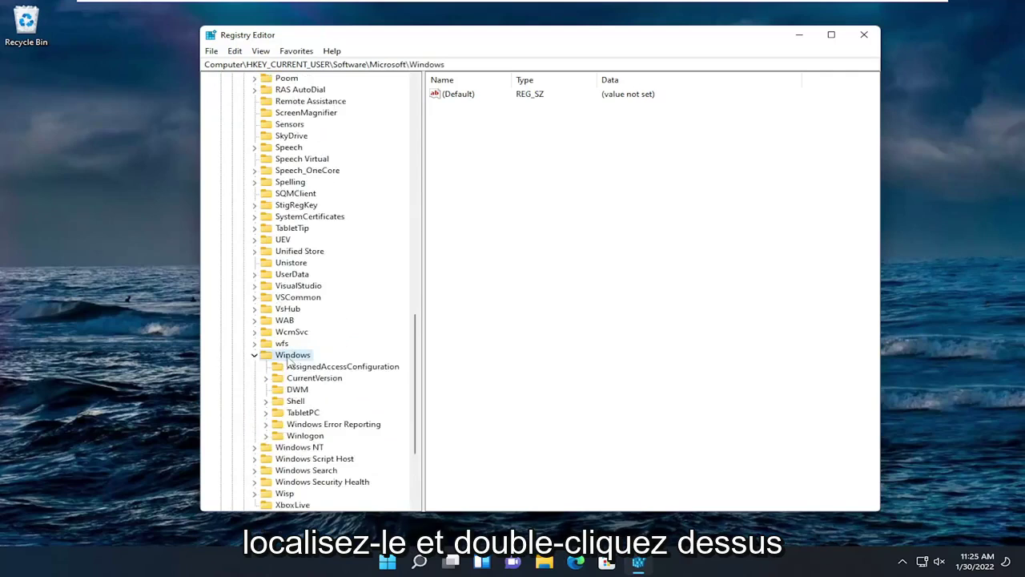
pyautogui.click(302, 379)
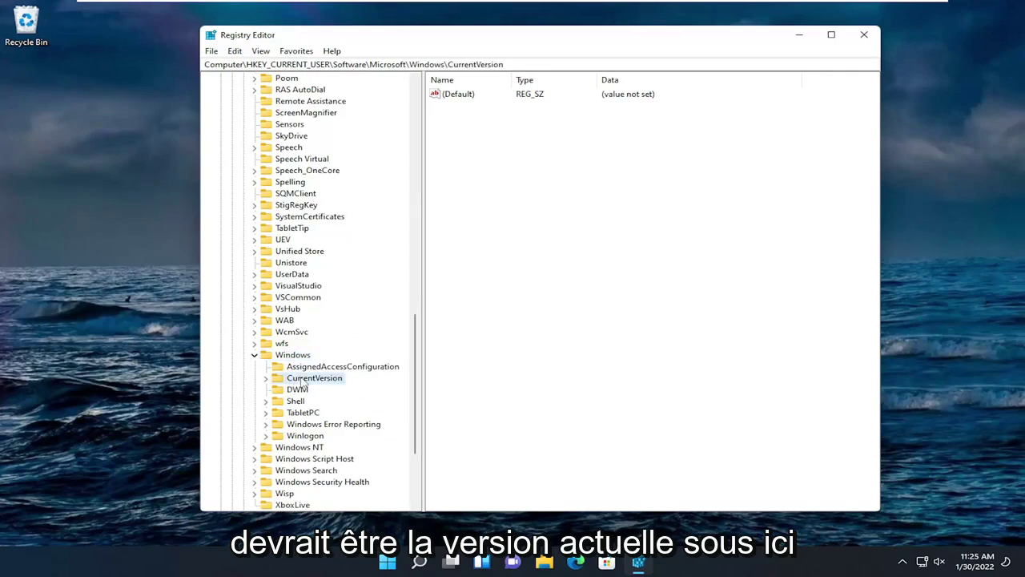
pyautogui.doubleClick(304, 380)
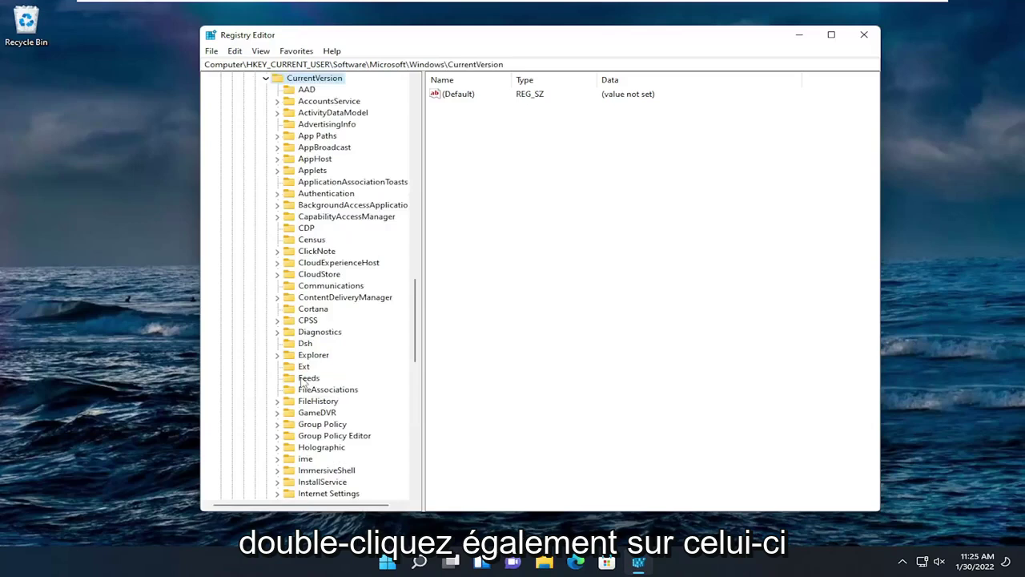
pyautogui.scroll(-7, 303, 382)
pyautogui.doubleClick(311, 321)
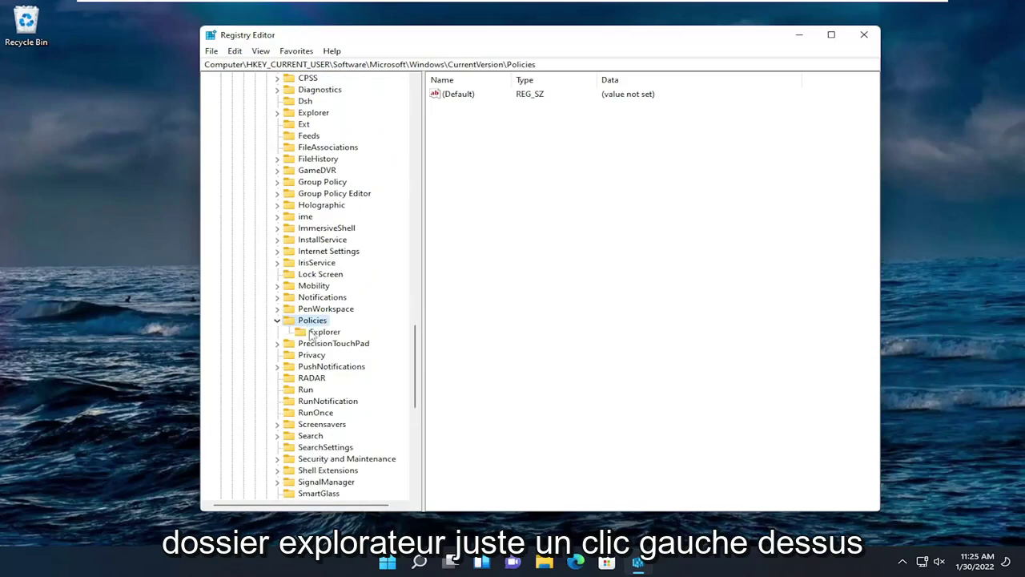
pyautogui.click(324, 331)
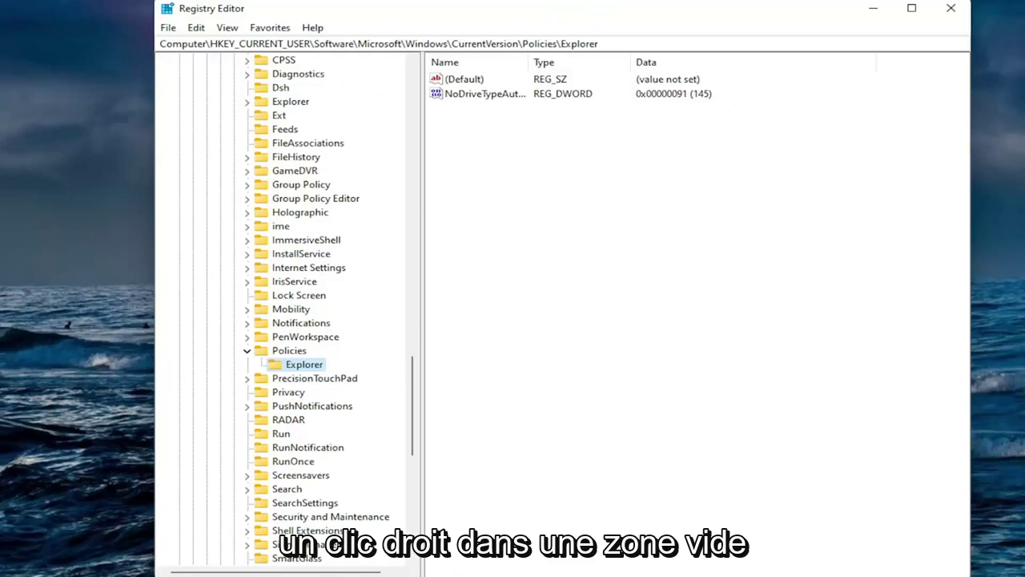
# Create a new DWORD (32-bit) value named "HideClock" in the Policies\Explorer key.
pyautogui.rightClick(589, 176)
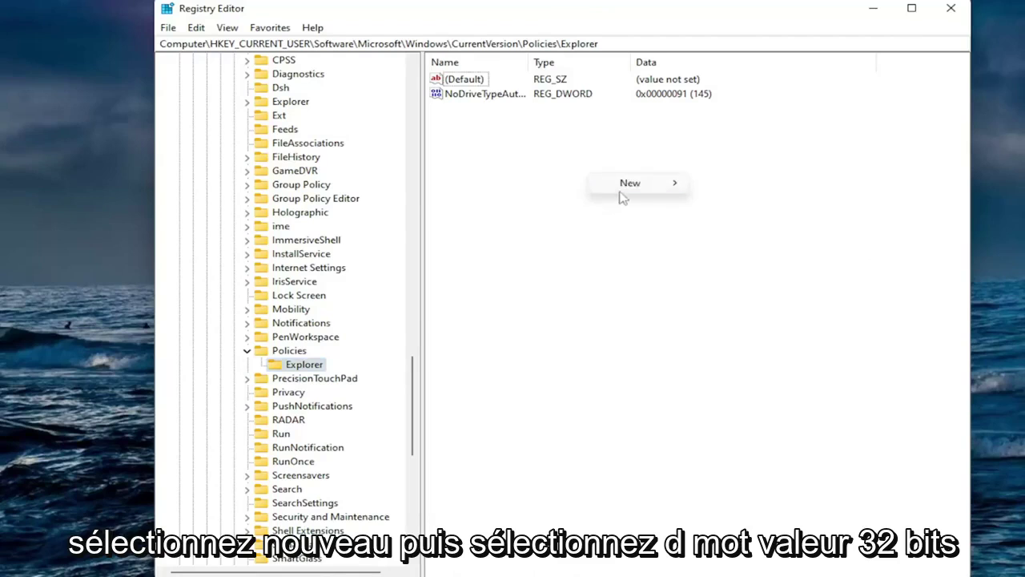
pyautogui.moveTo(628, 192)
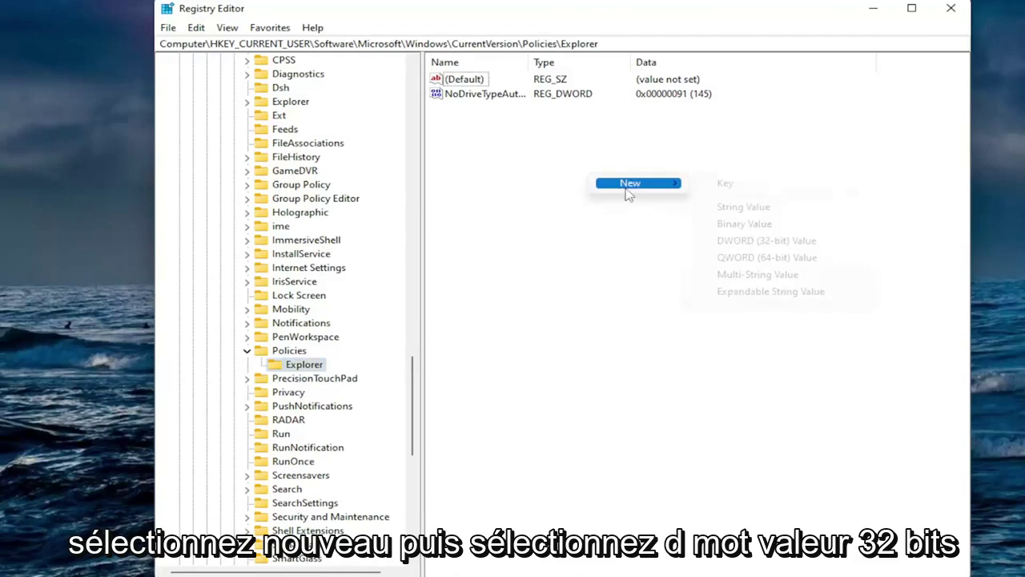
pyautogui.click(729, 242)
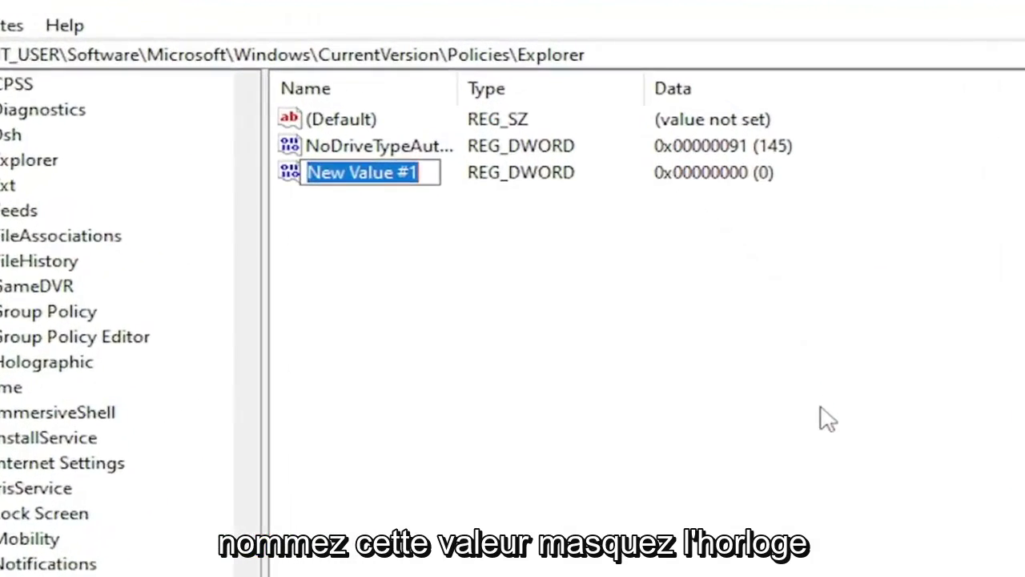
pyautogui.write('HideClock')
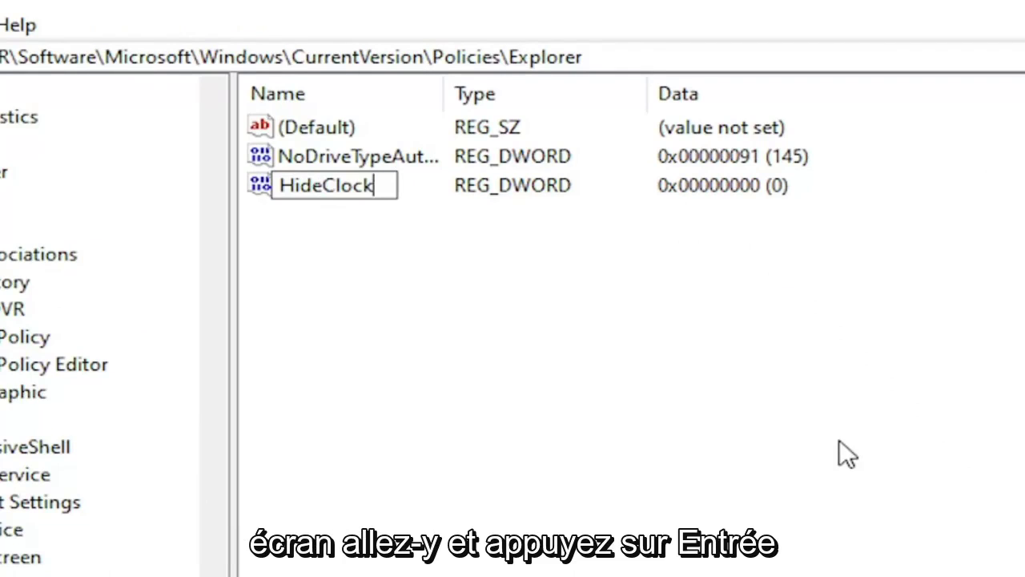
pyautogui.press('Return')
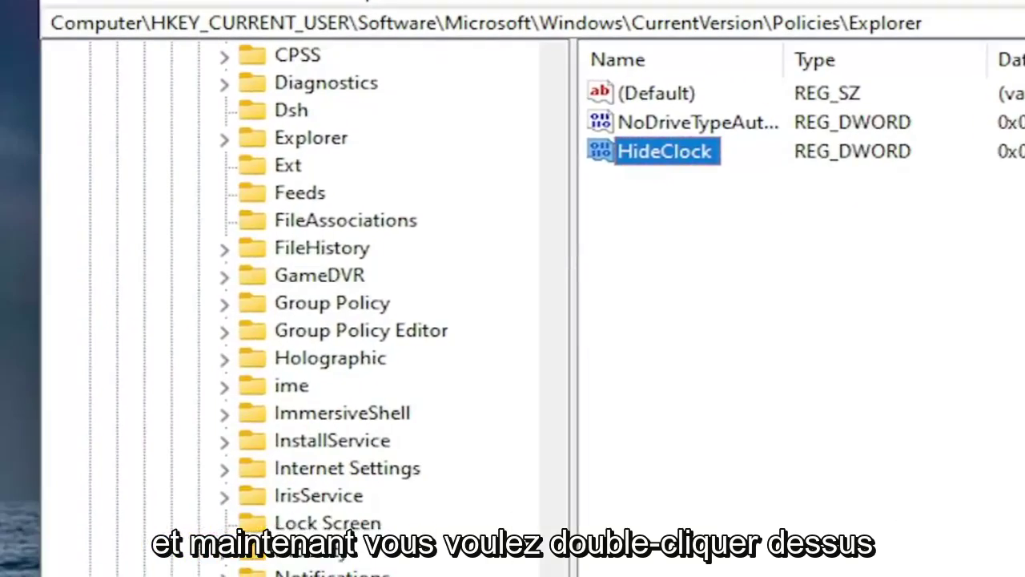
# Set the value data of the HideClock DWORD to 1 with the hexadecimal base.
pyautogui.press('Return')
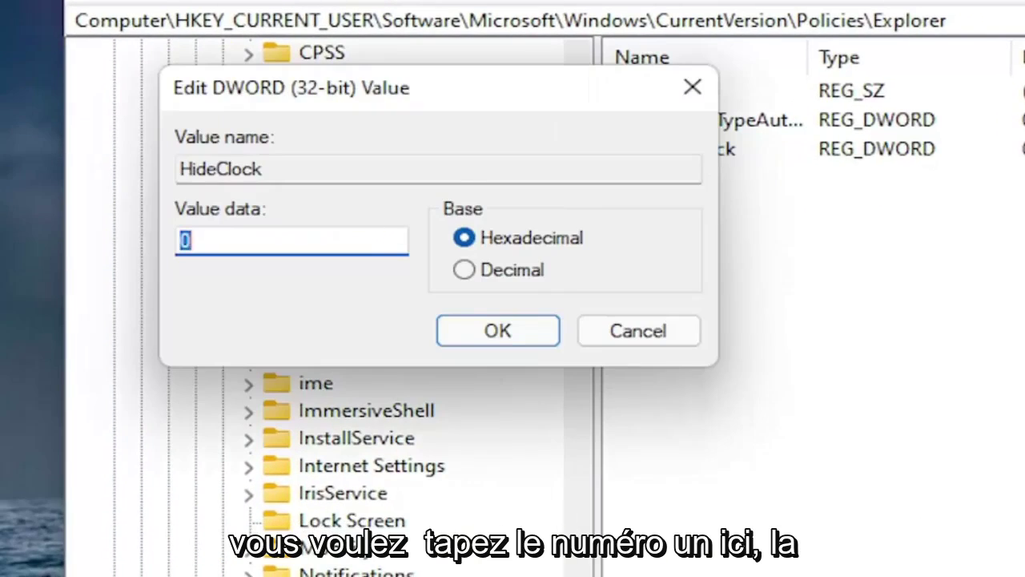
pyautogui.write('1')
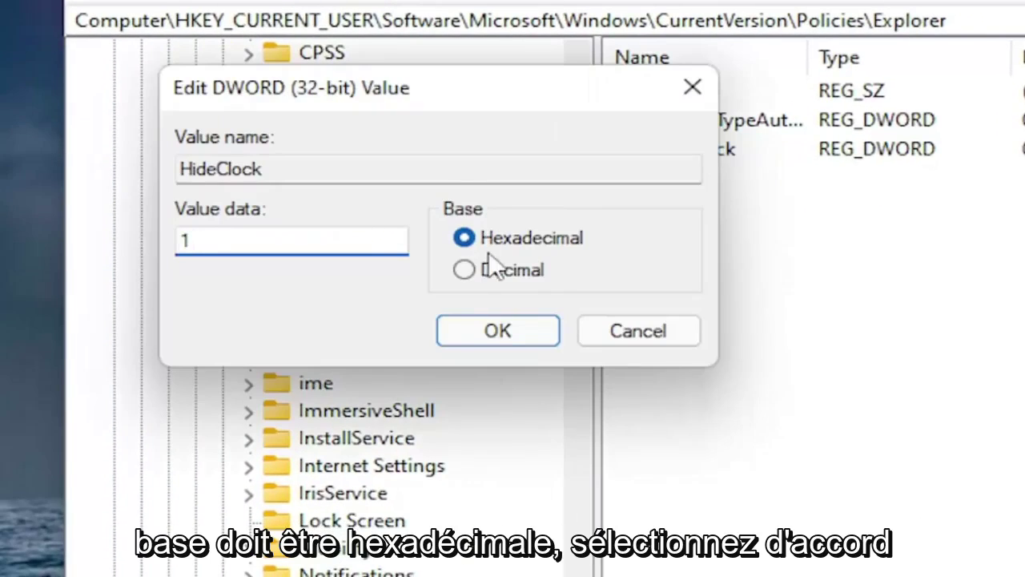
pyautogui.click(493, 328)
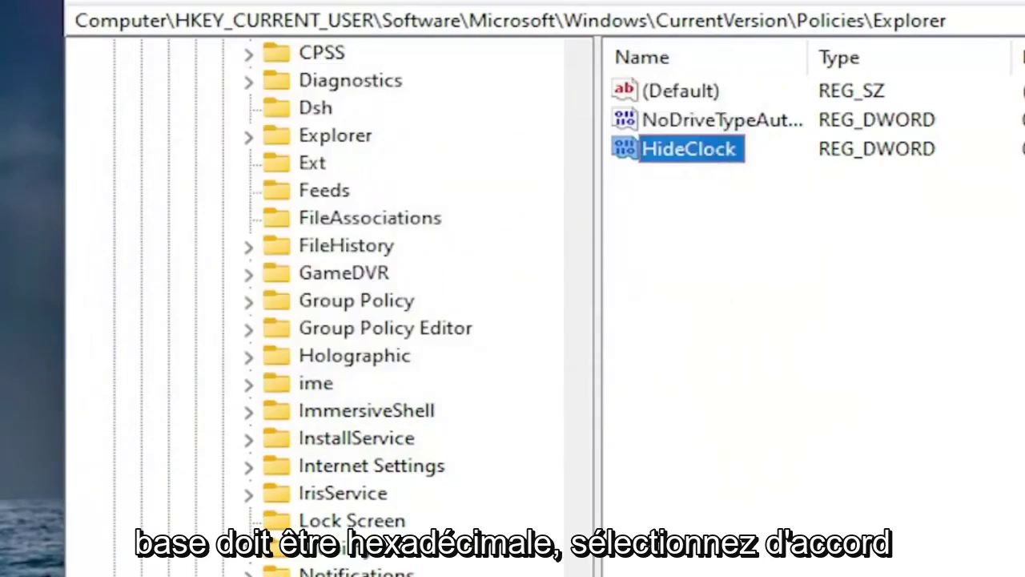
# Collapse the expanded registry keys up to Microsoft\Windows and close Registry Editor.
pyautogui.scroll(15, 531, 268)
pyautogui.scroll(-15, 424, 412)
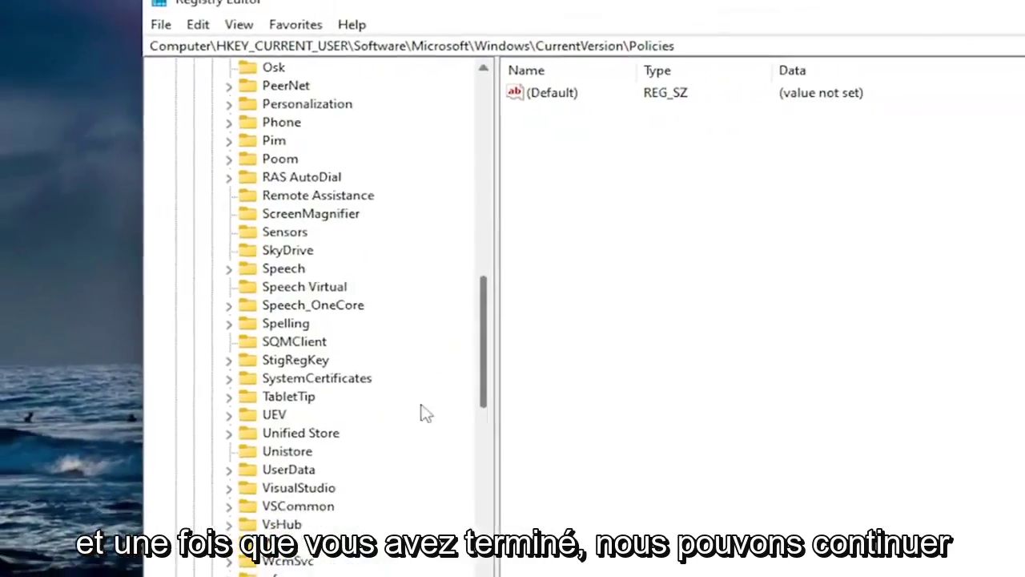
pyautogui.click(258, 523)
pyautogui.click(242, 495)
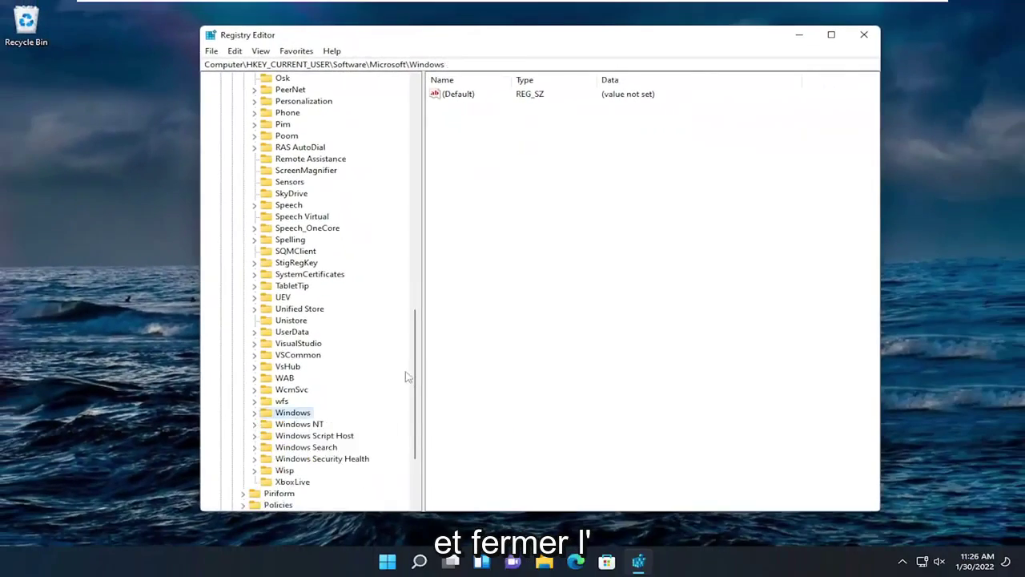
pyautogui.moveTo(436, 451); pyautogui.dragTo(416, 84)
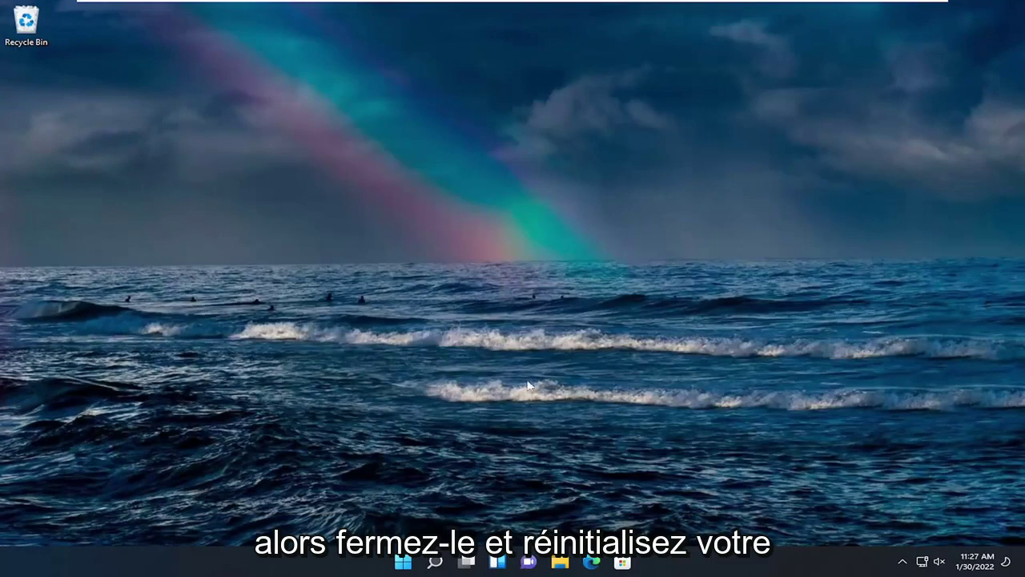